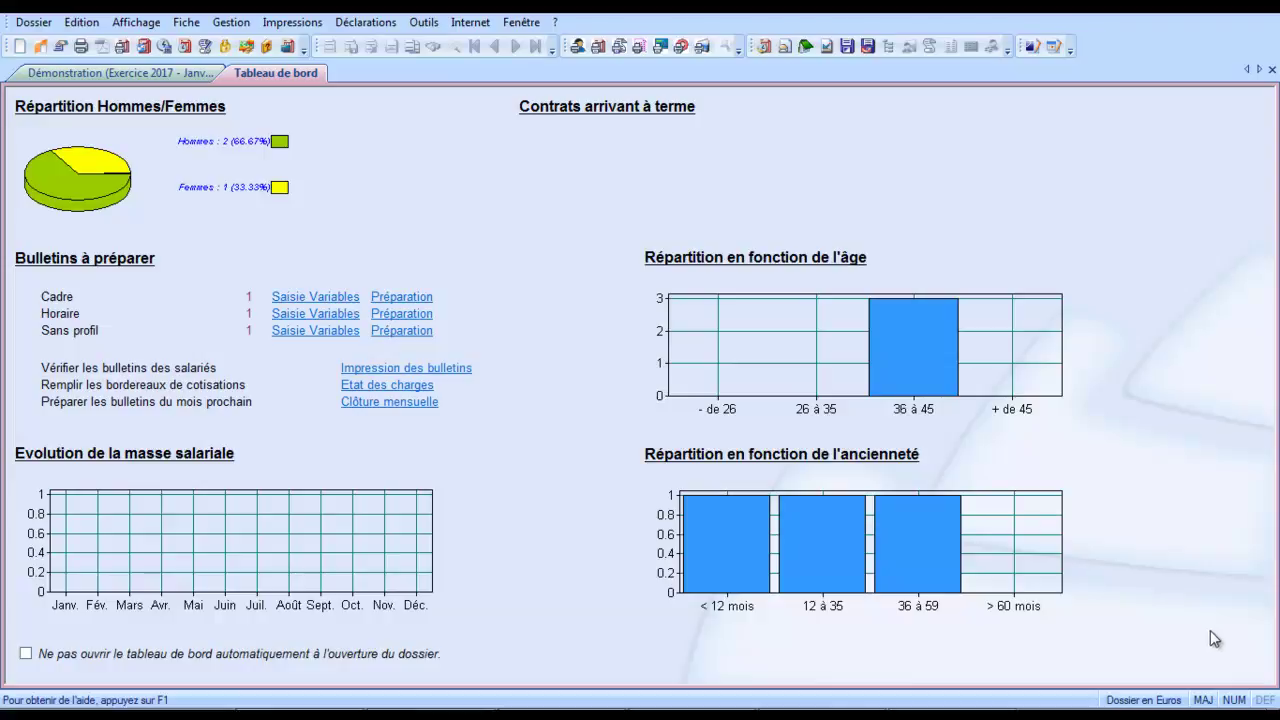
# Step: Start the data backup assistant and choose a complete backup (Sauvegarde complète)
pyautogui.click(37, 22)
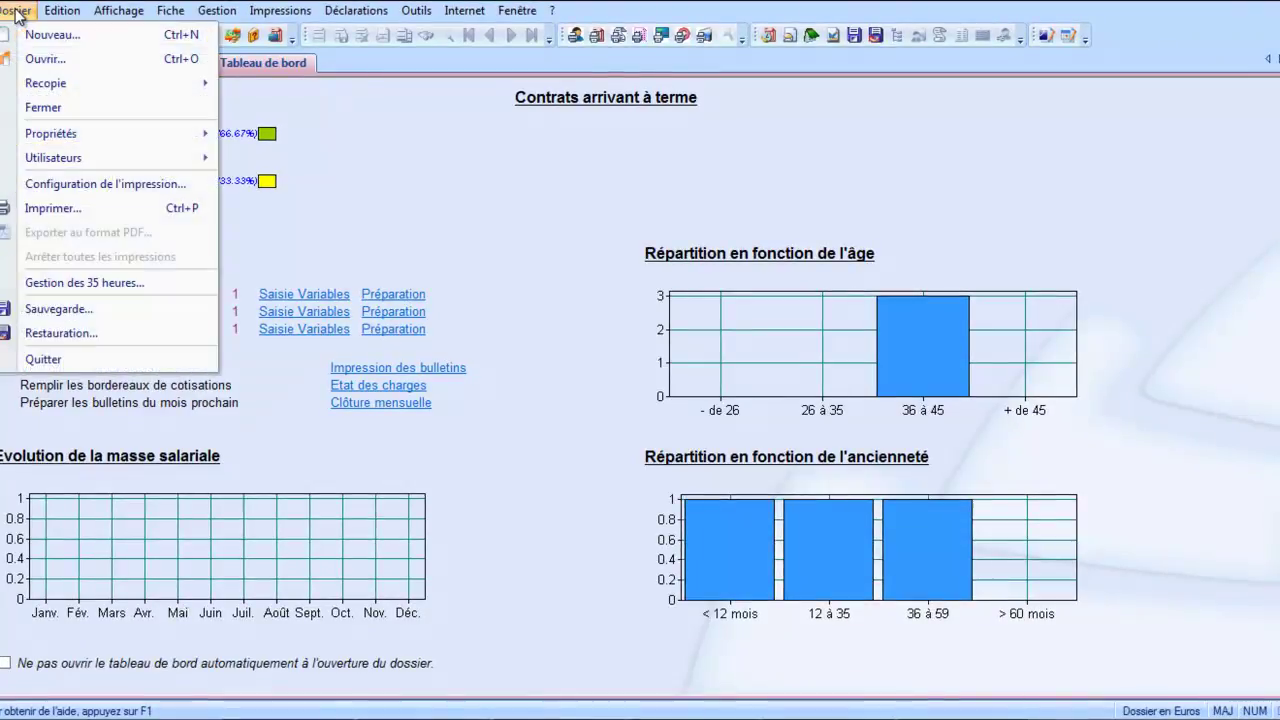
pyautogui.click(52, 309)
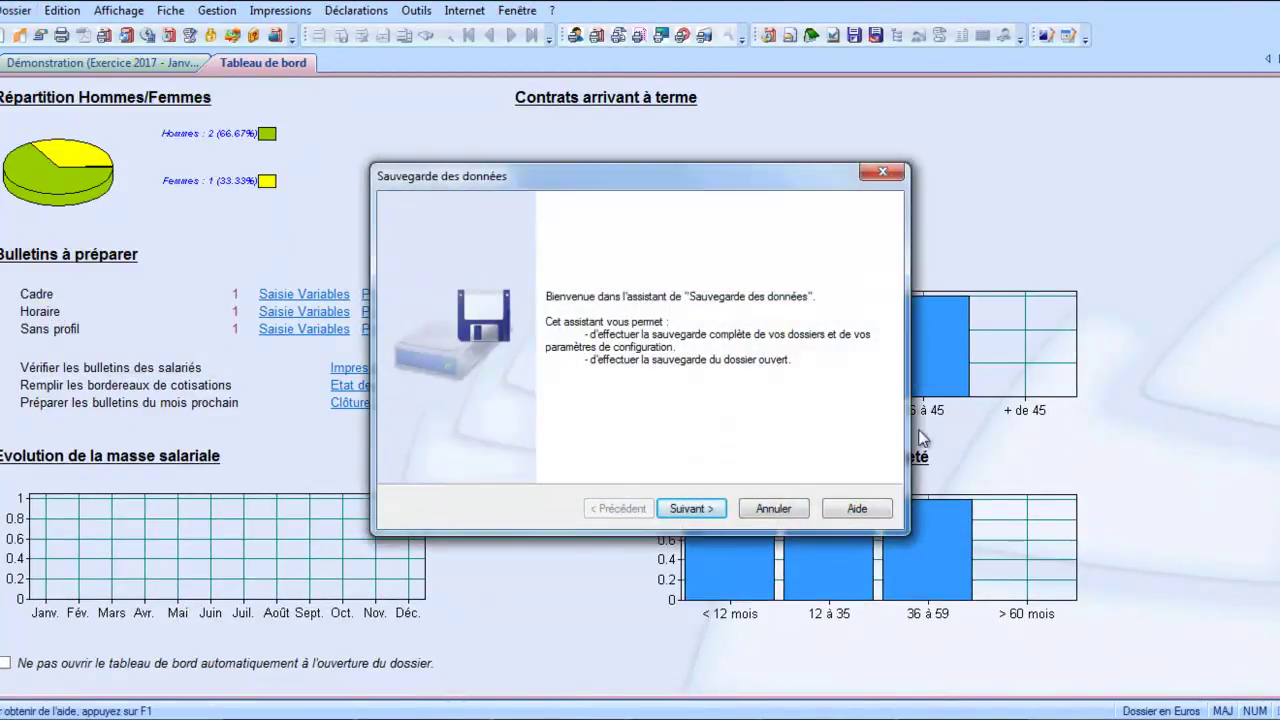
pyautogui.click(687, 508)
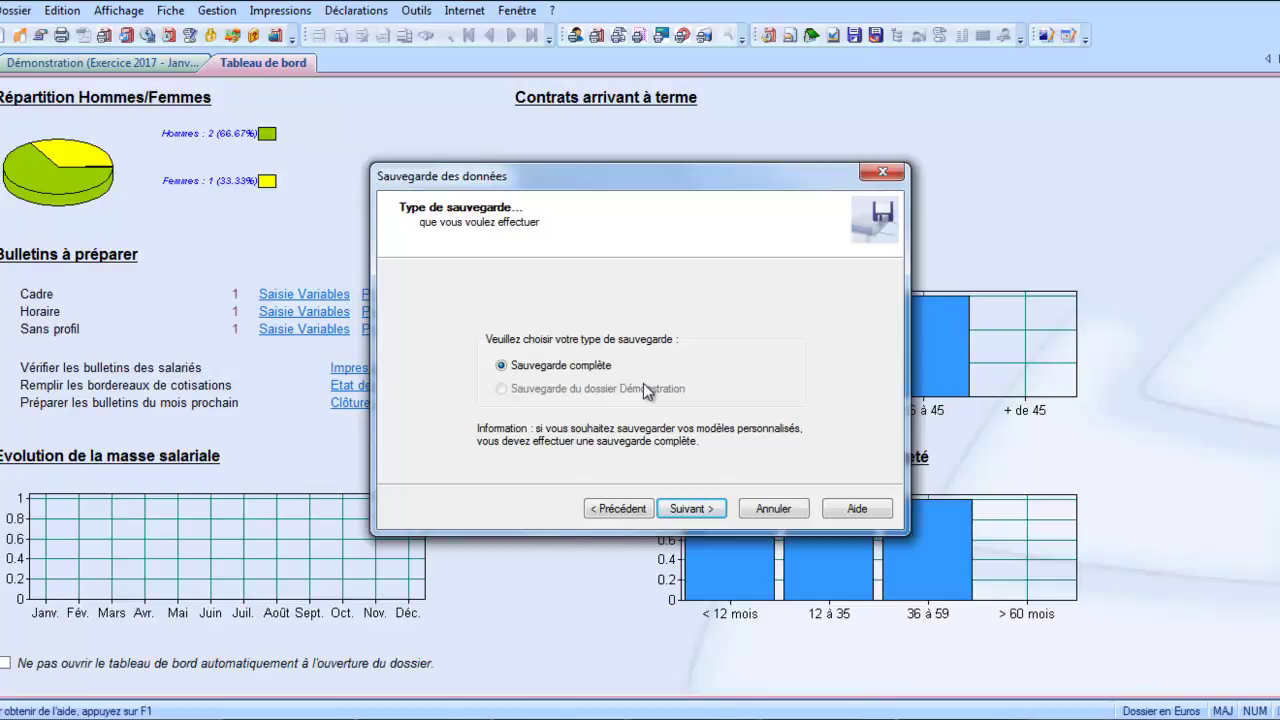
pyautogui.click(684, 508)
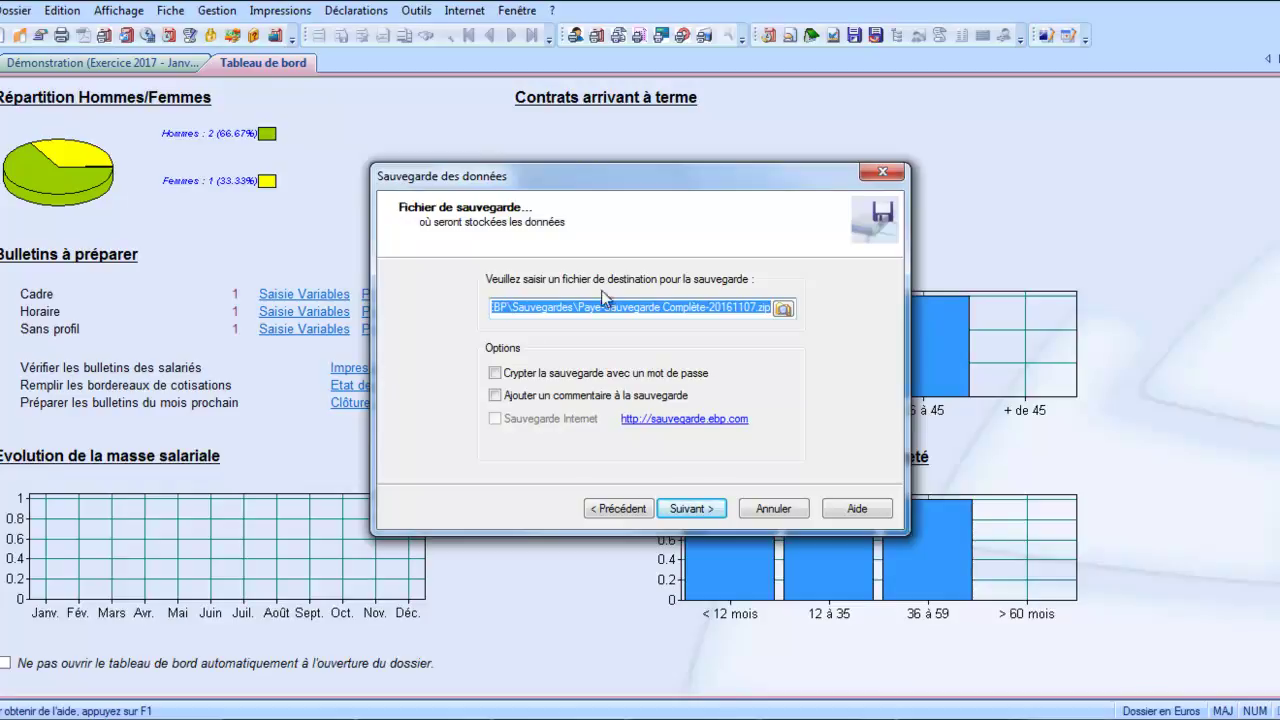
pyautogui.click(781, 310)
pyautogui.click(779, 310)
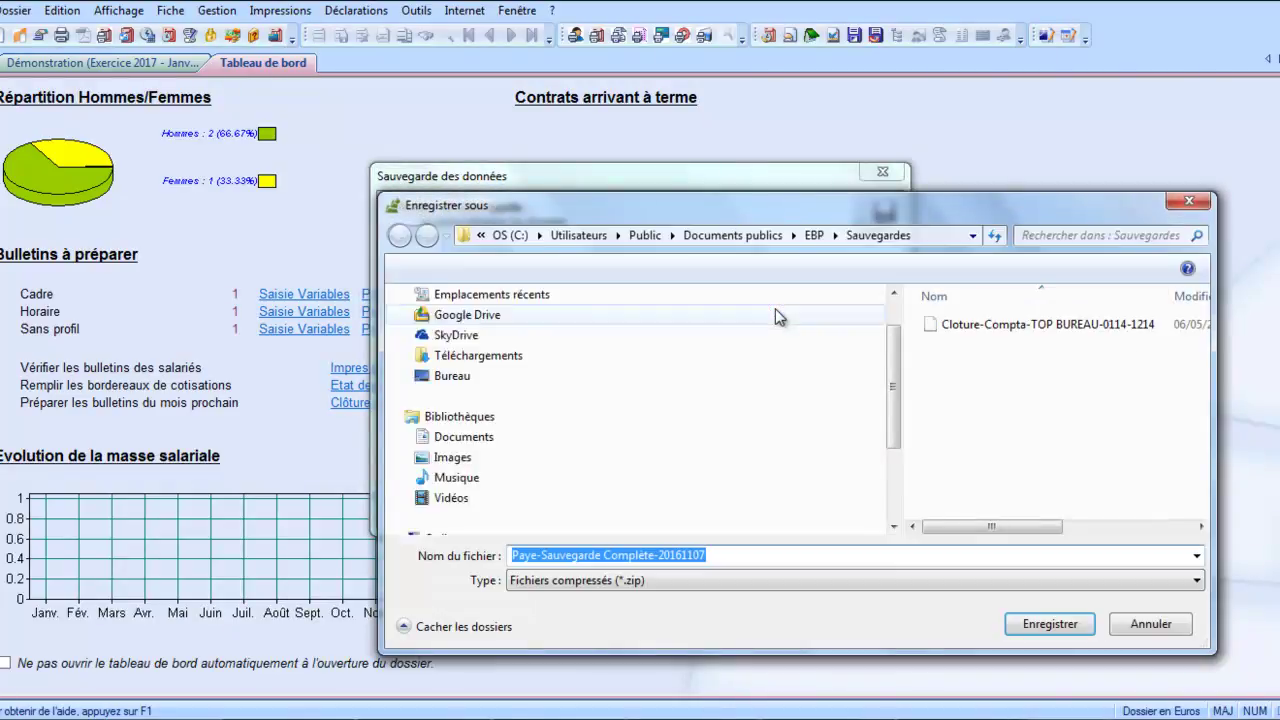
pyautogui.scroll(-1, 775, 310)
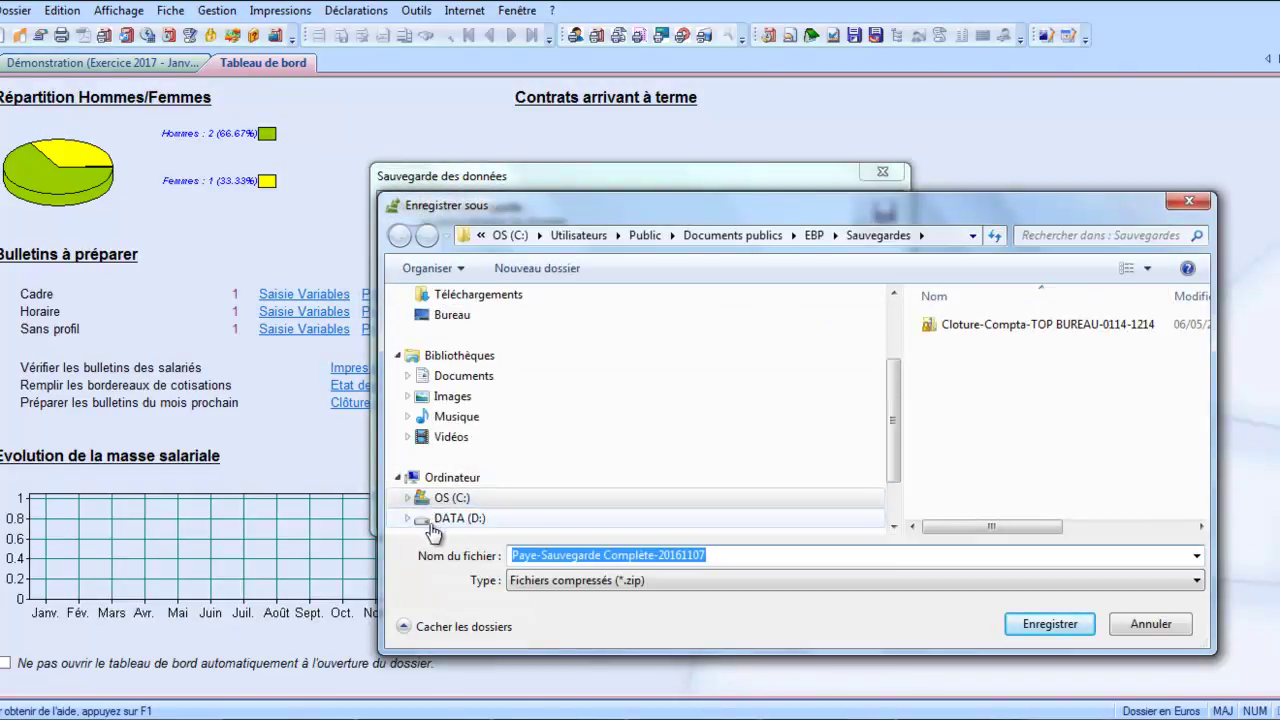
pyautogui.click(1165, 624)
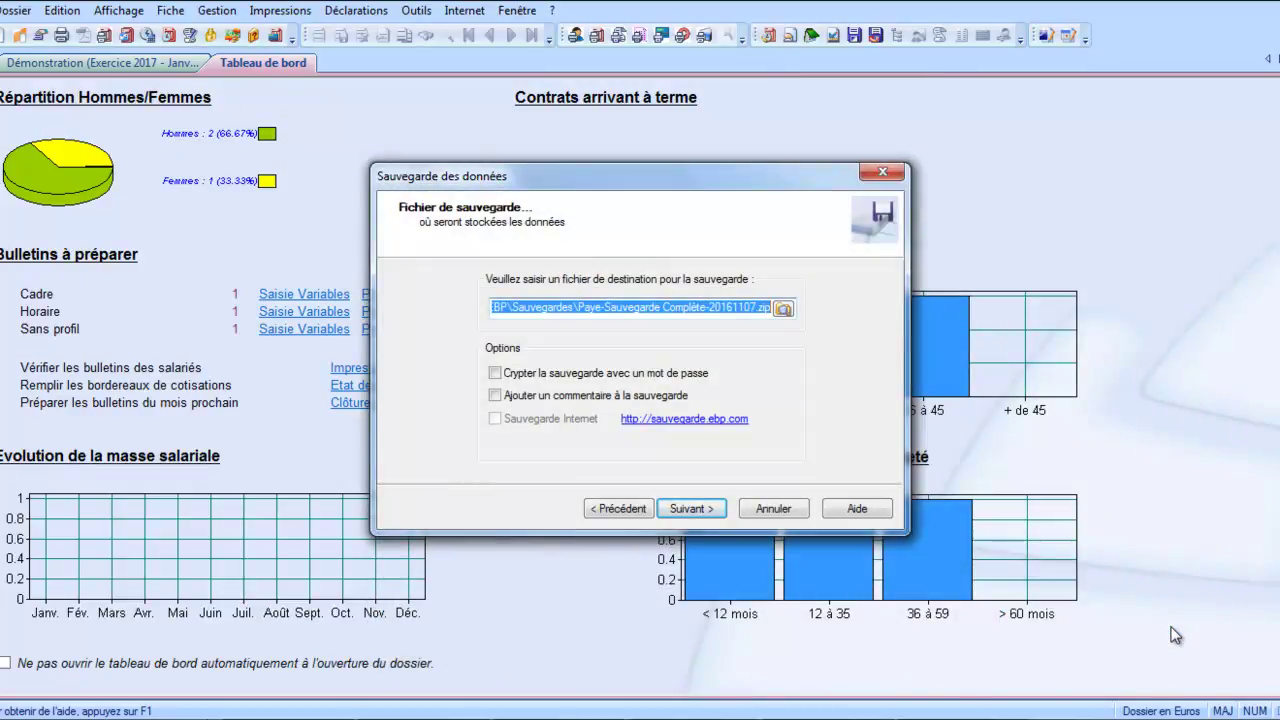
# Step: Run the complete backup to the proposed file Paye-Sauvegarde Complète-20161107.zip and finish the assistant
pyautogui.click(693, 509)
pyautogui.click(705, 511)
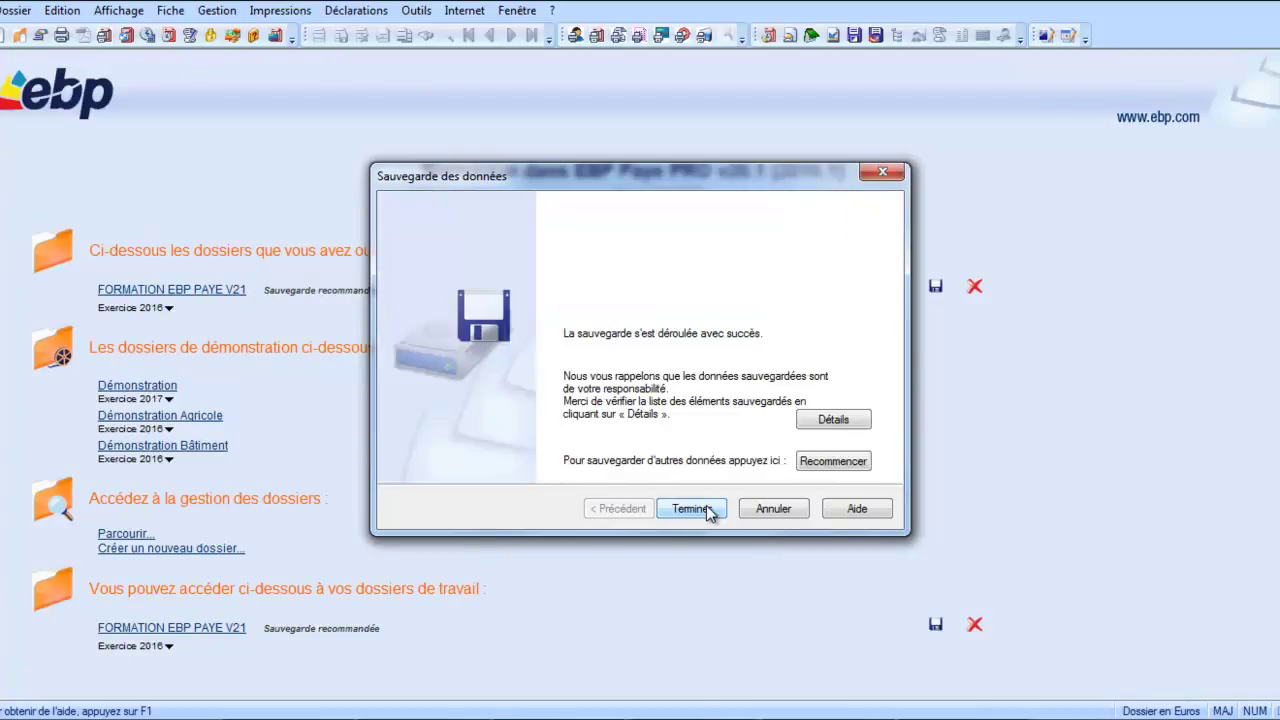
pyautogui.click(691, 509)
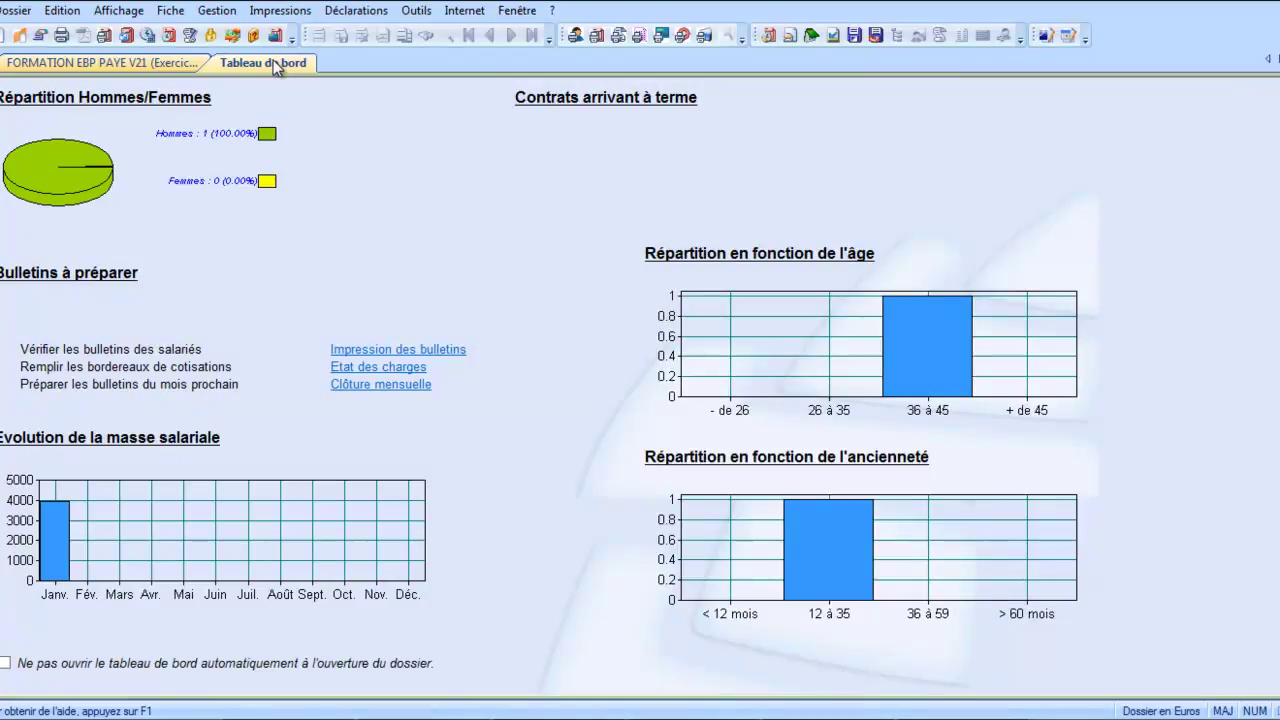
# Step: Start restoring the backup Paye-Sauvegarde Complète-20161107.zip with the restoration type Restauration d'un dossier
pyautogui.click(27, 14)
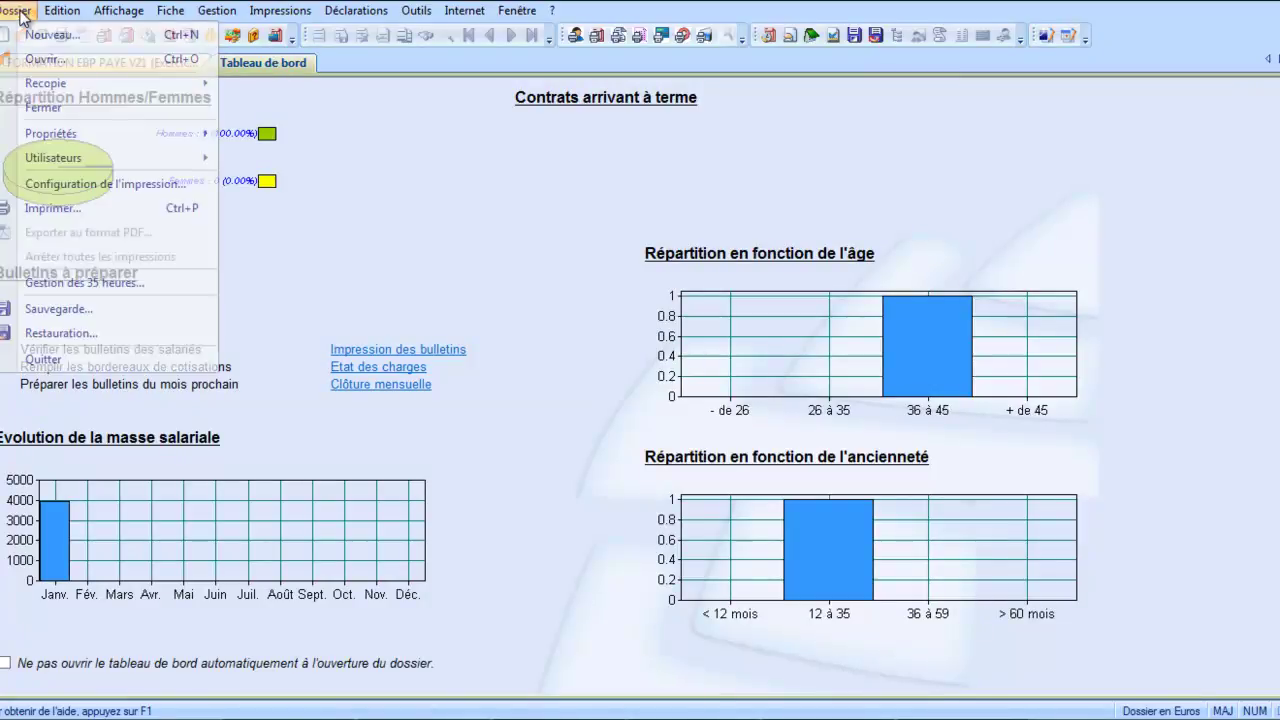
pyautogui.click(37, 333)
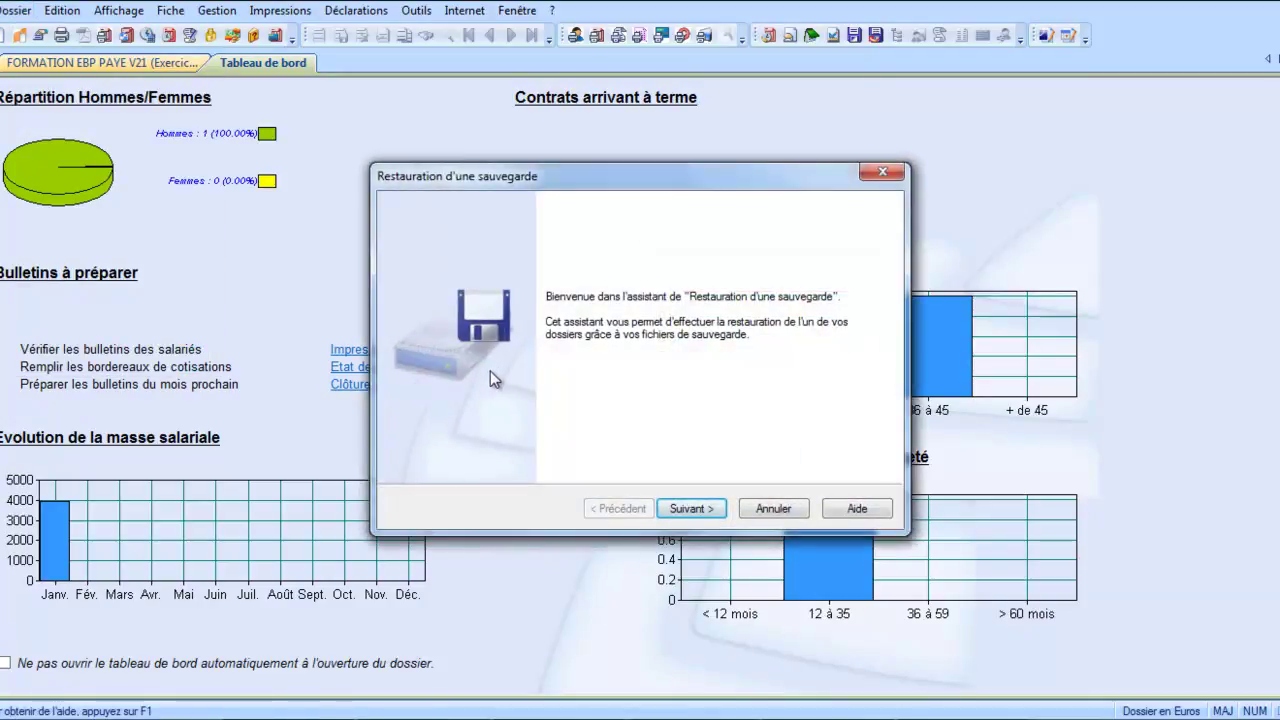
pyautogui.click(690, 510)
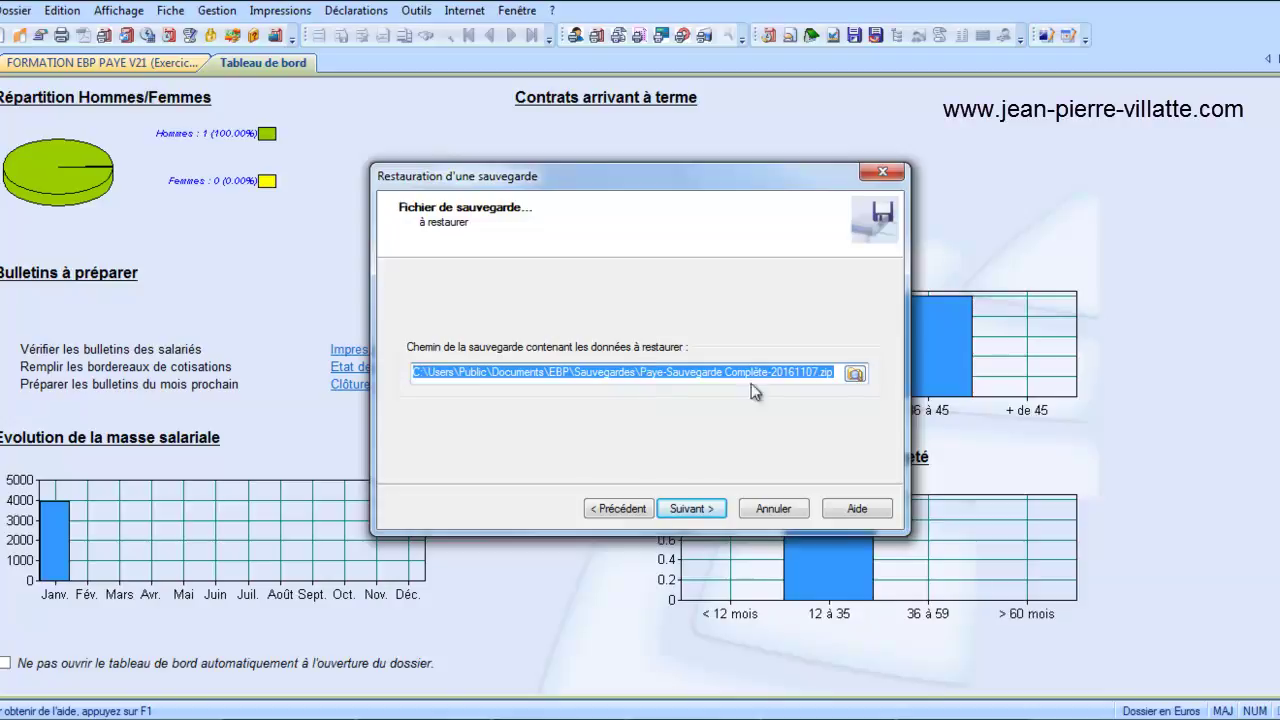
pyautogui.click(685, 509)
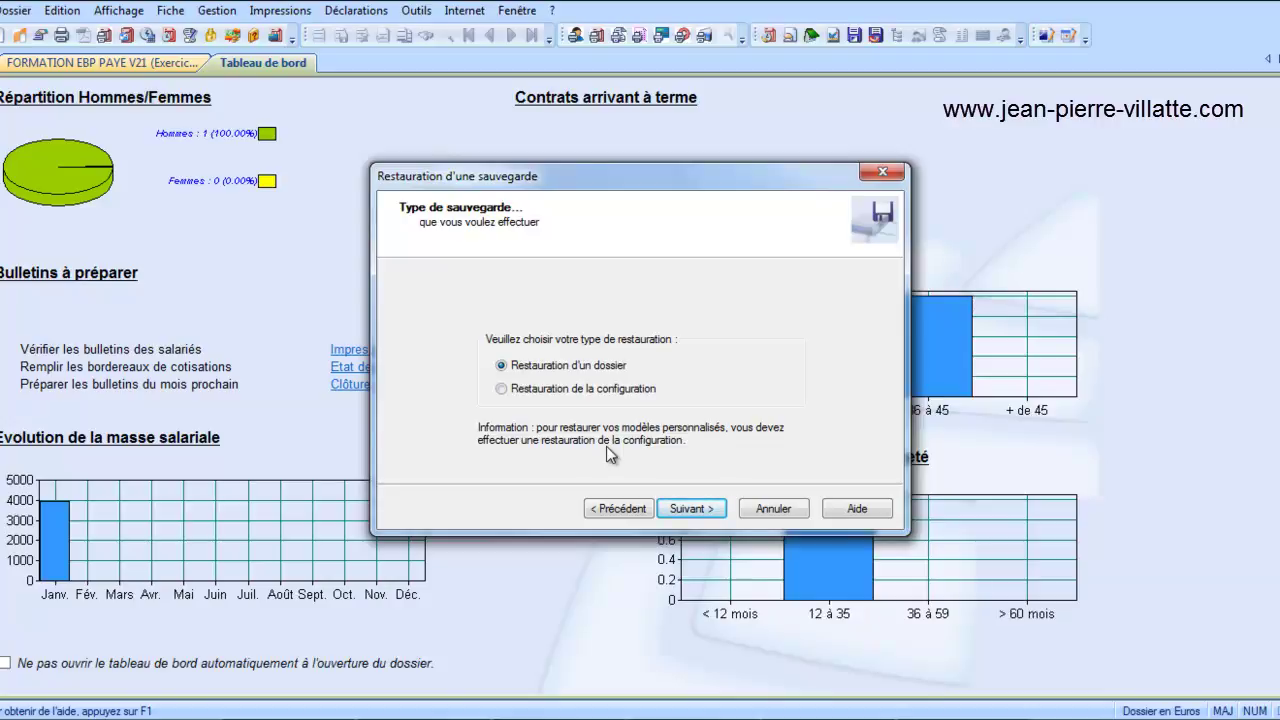
pyautogui.click(695, 510)
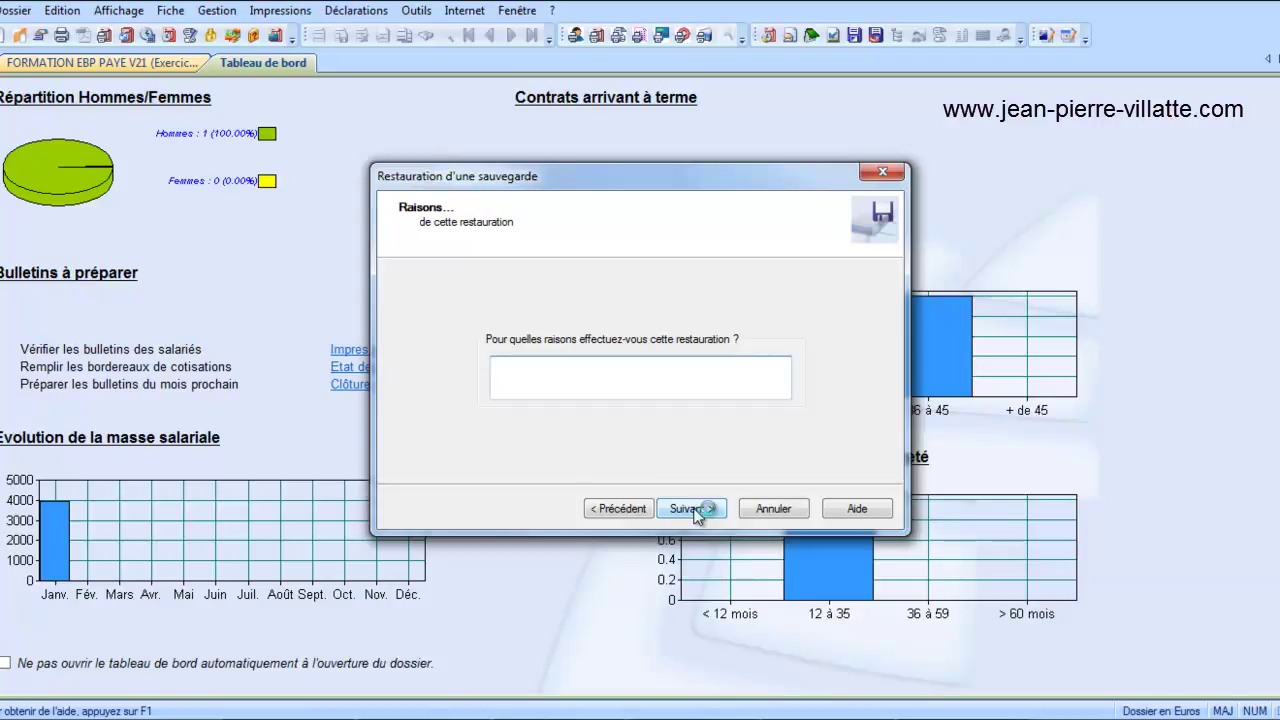
# Step: Enter "Test" as the reason for the restoration and continue to the destination choice
pyautogui.write('TES')
pyautogui.press('BackSpace')
pyautogui.press('BackSpace')
pyautogui.write('est')
pyautogui.click(690, 509)
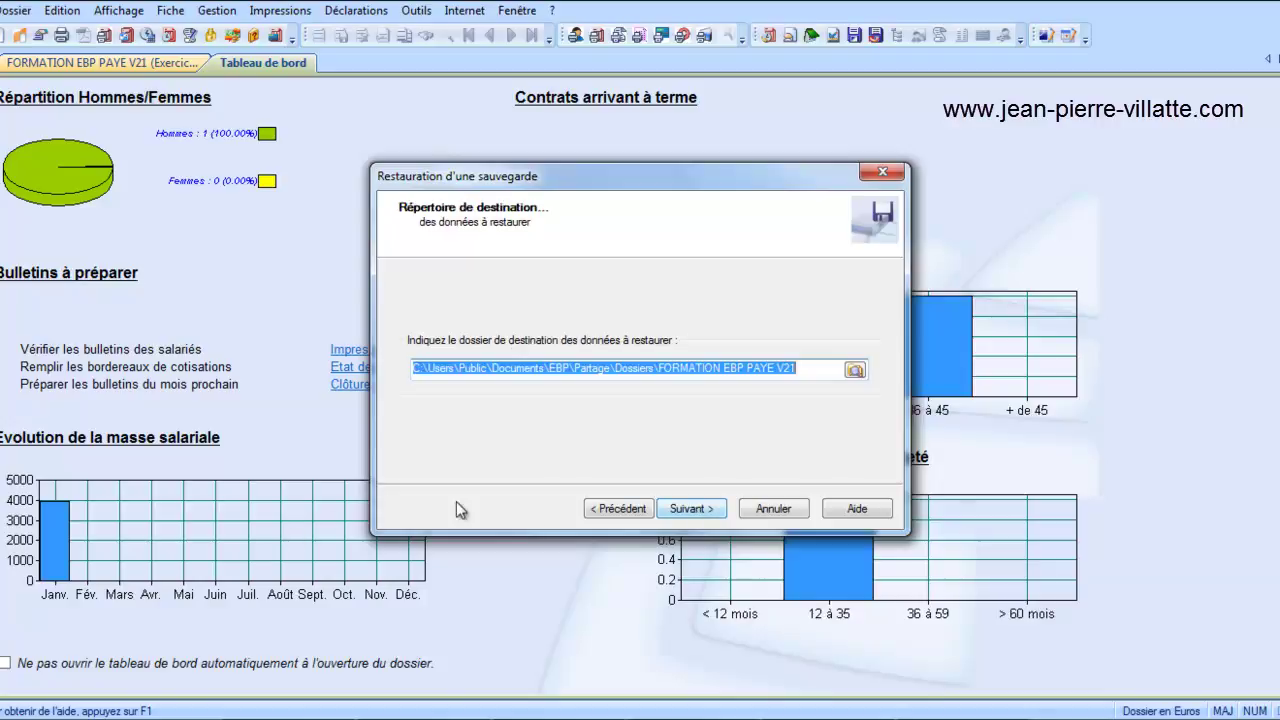
# Step: Restore the data into the FORMATION EBP PAYE V21 folder, overwriting the existing data, and finish the assistant
pyautogui.click(690, 509)
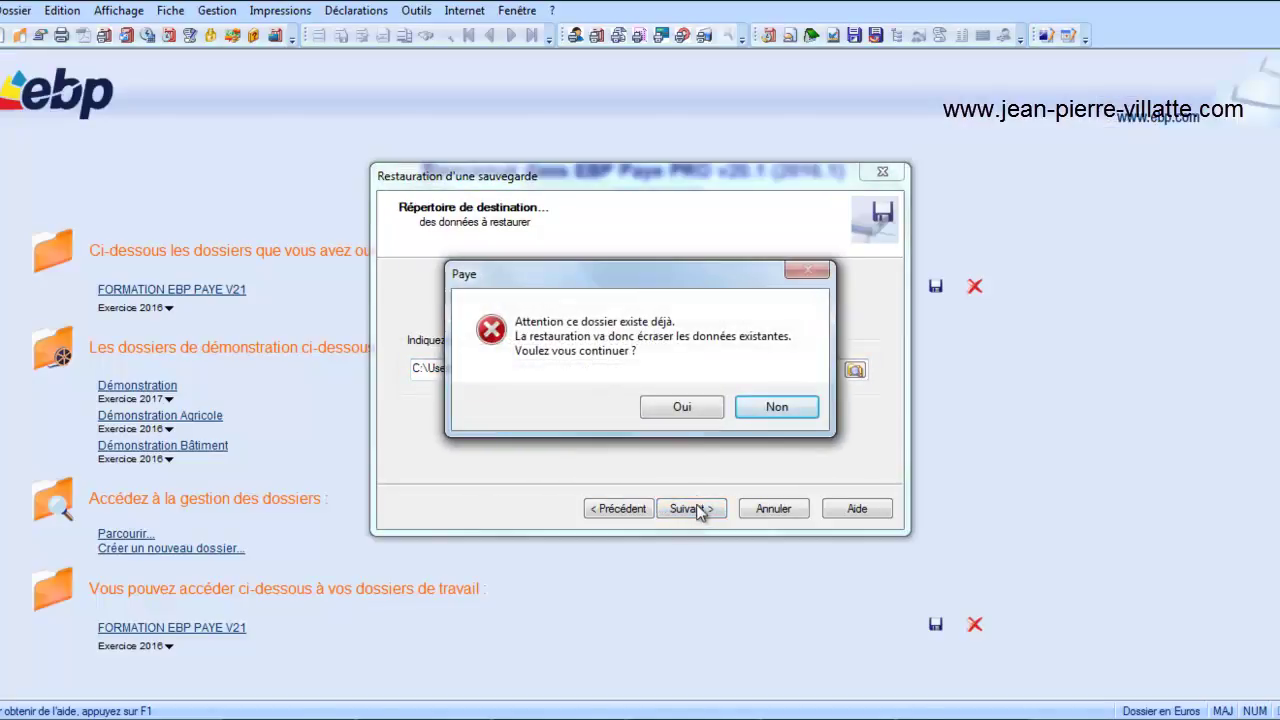
pyautogui.click(681, 409)
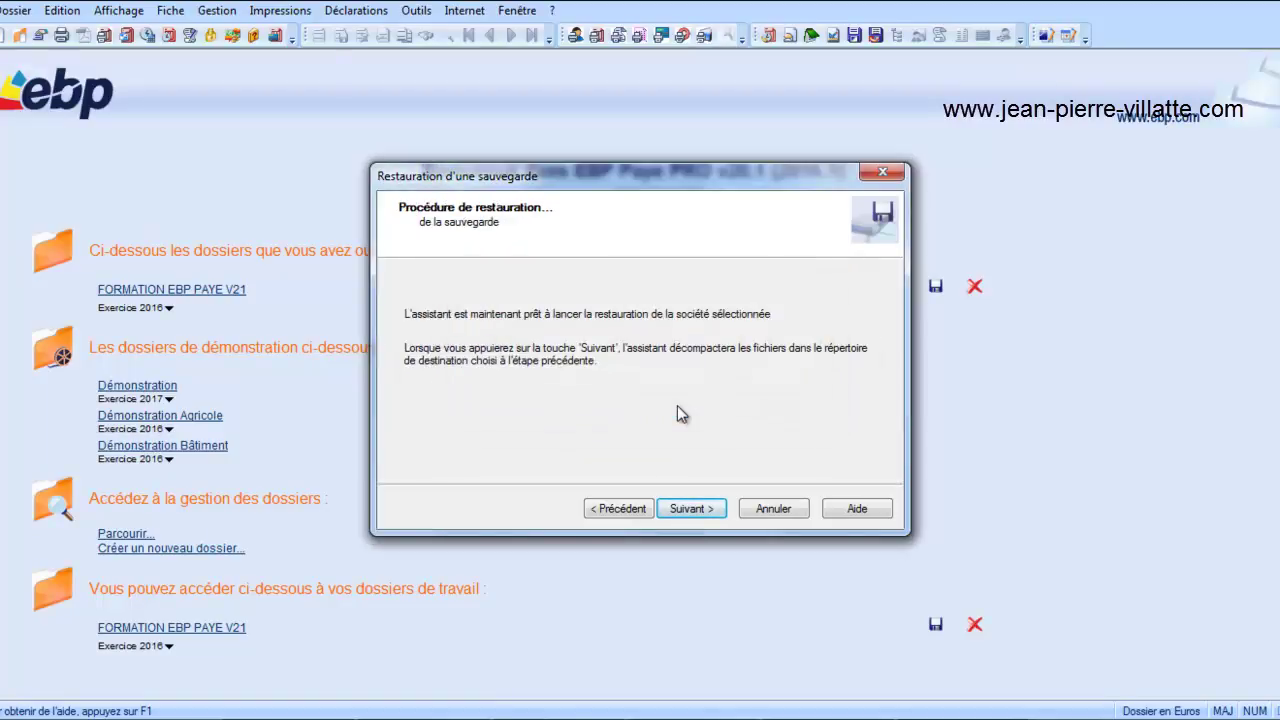
pyautogui.click(695, 512)
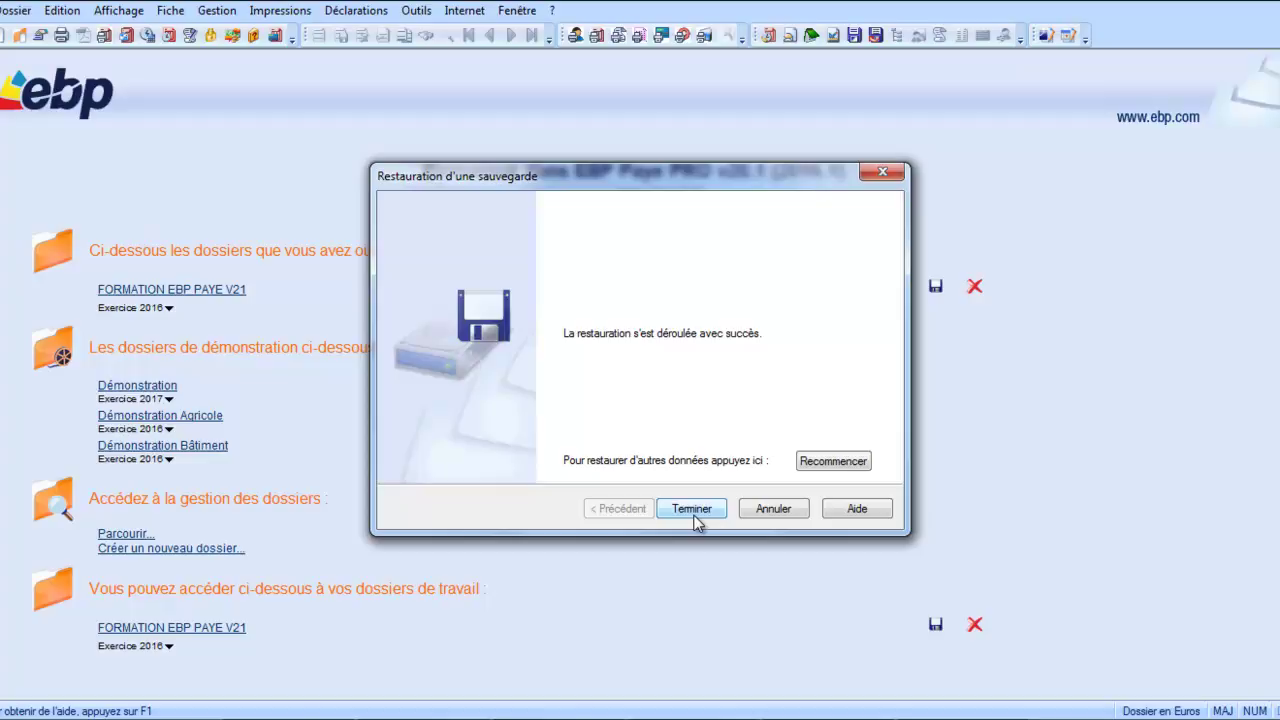
pyautogui.click(691, 509)
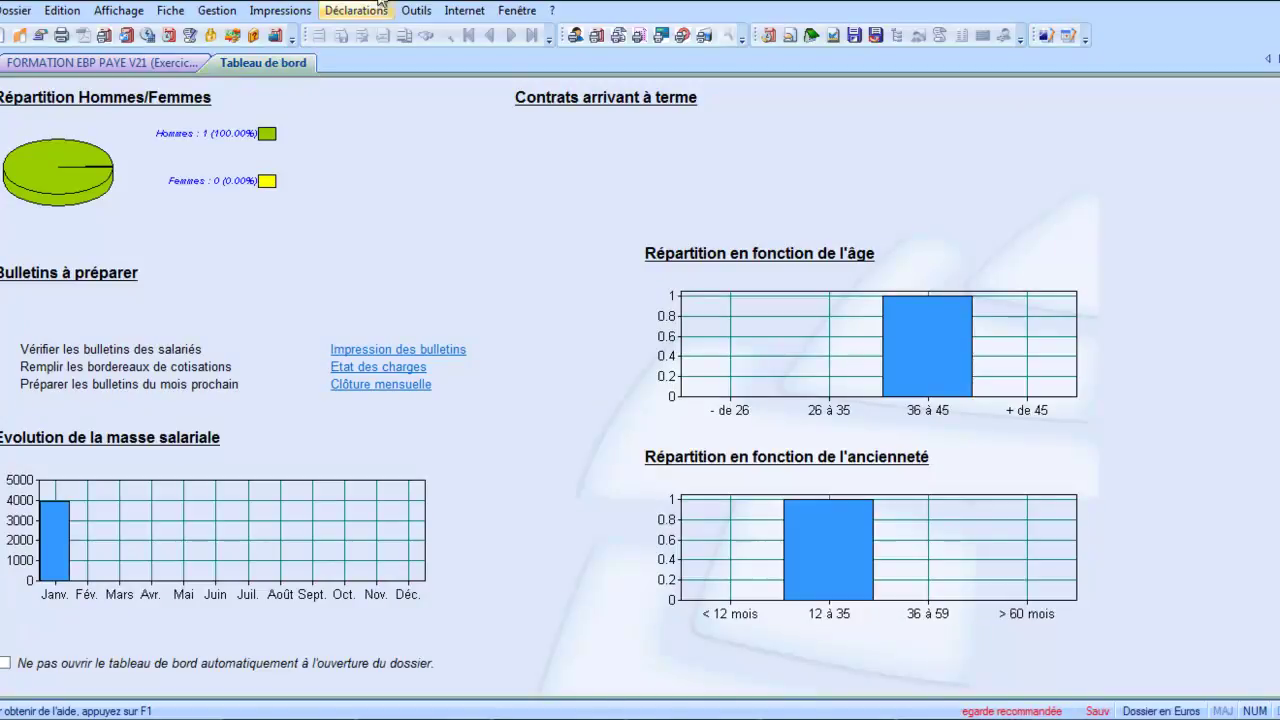
# Step: Open the event log (Journal des événements) and look through its entries
pyautogui.click(416, 11)
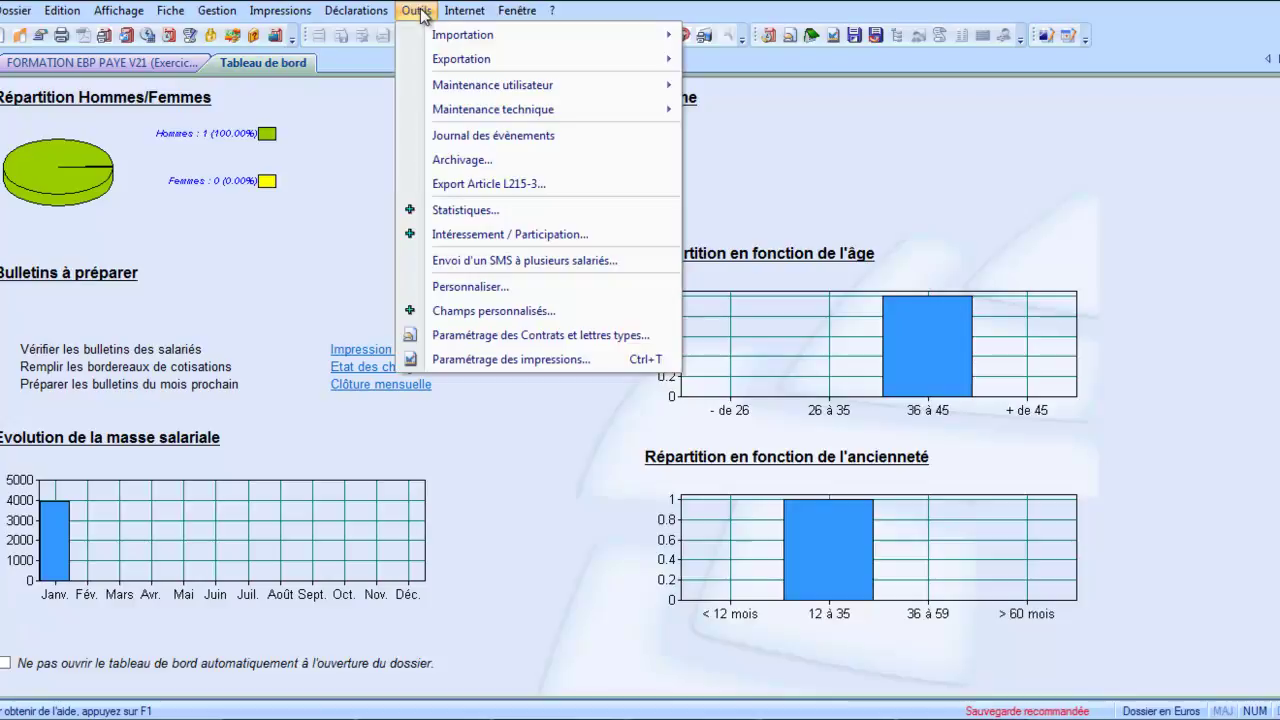
pyautogui.click(456, 137)
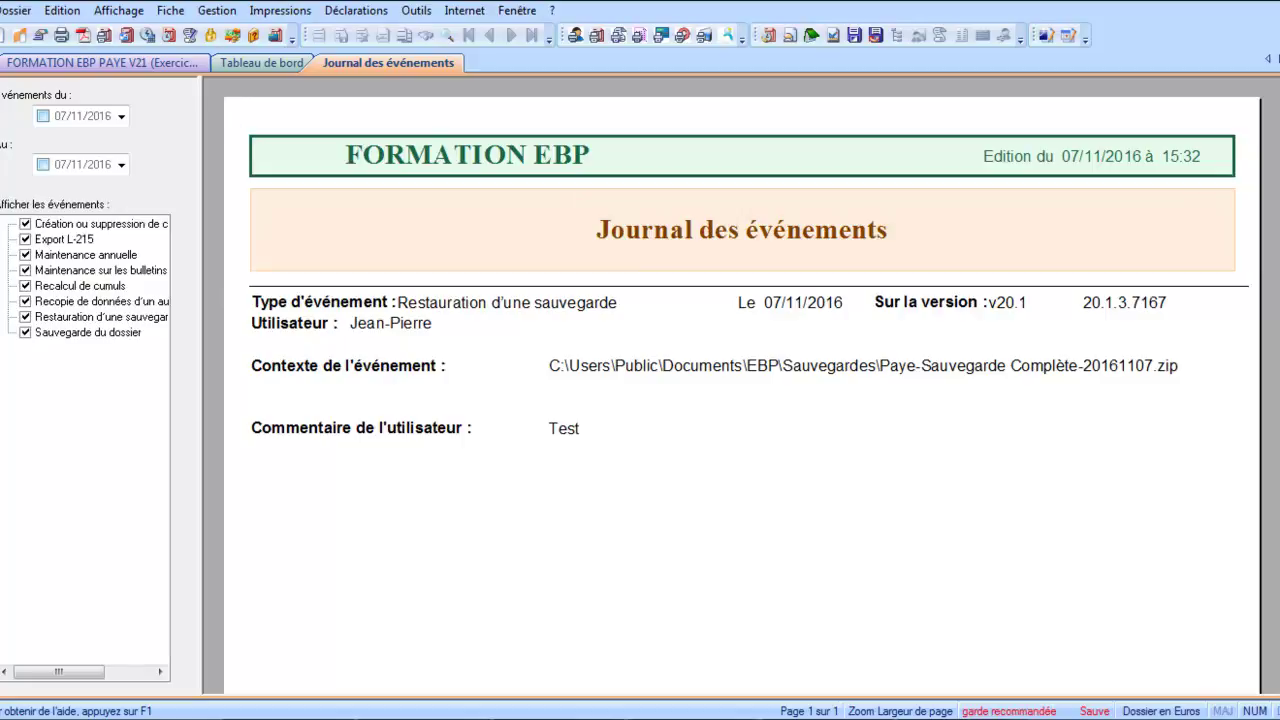
pyautogui.scroll(-3, 286, 200)
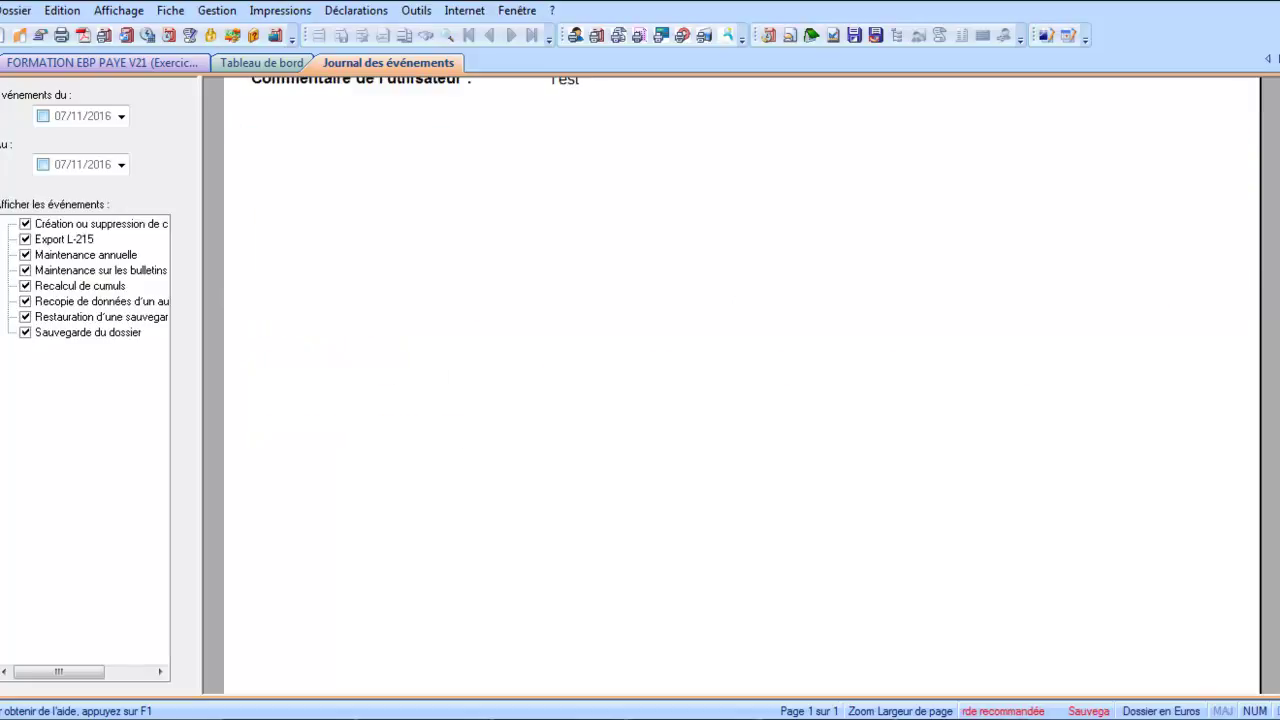
# Step: Limit the event log to the period from 07/01/2015 to 07/11/2016
pyautogui.click(122, 118)
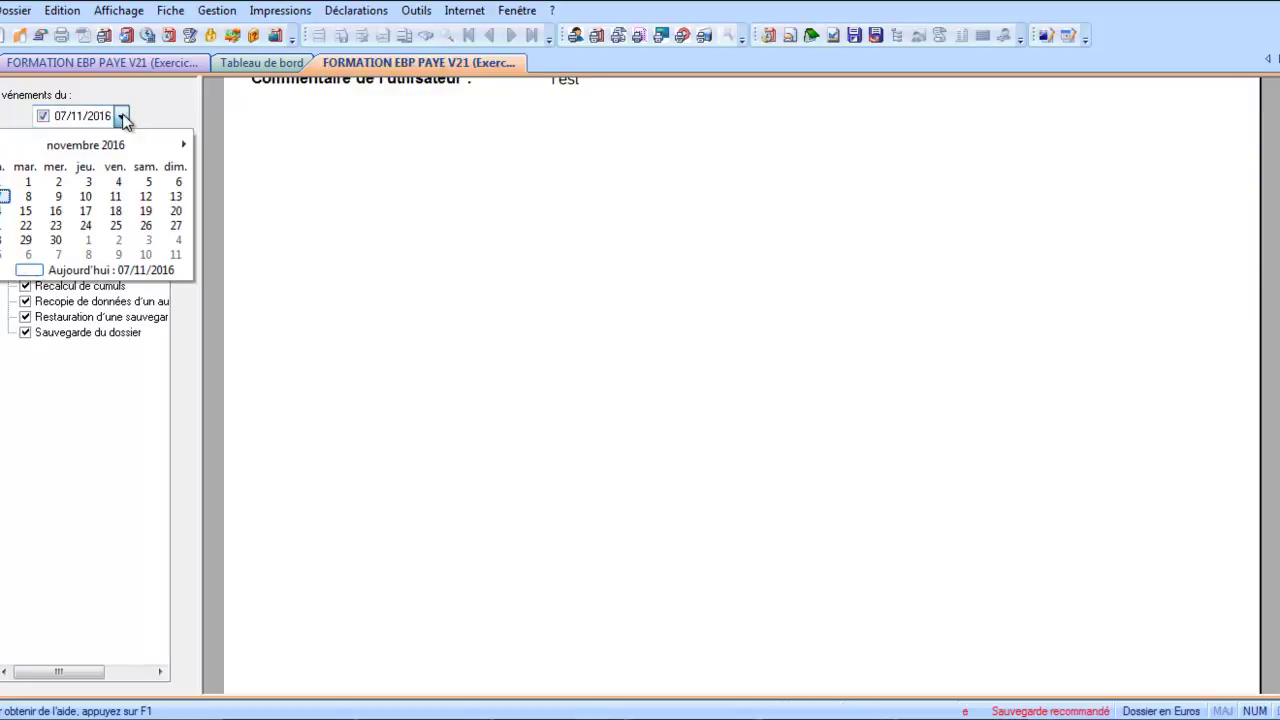
pyautogui.click(38, 142)
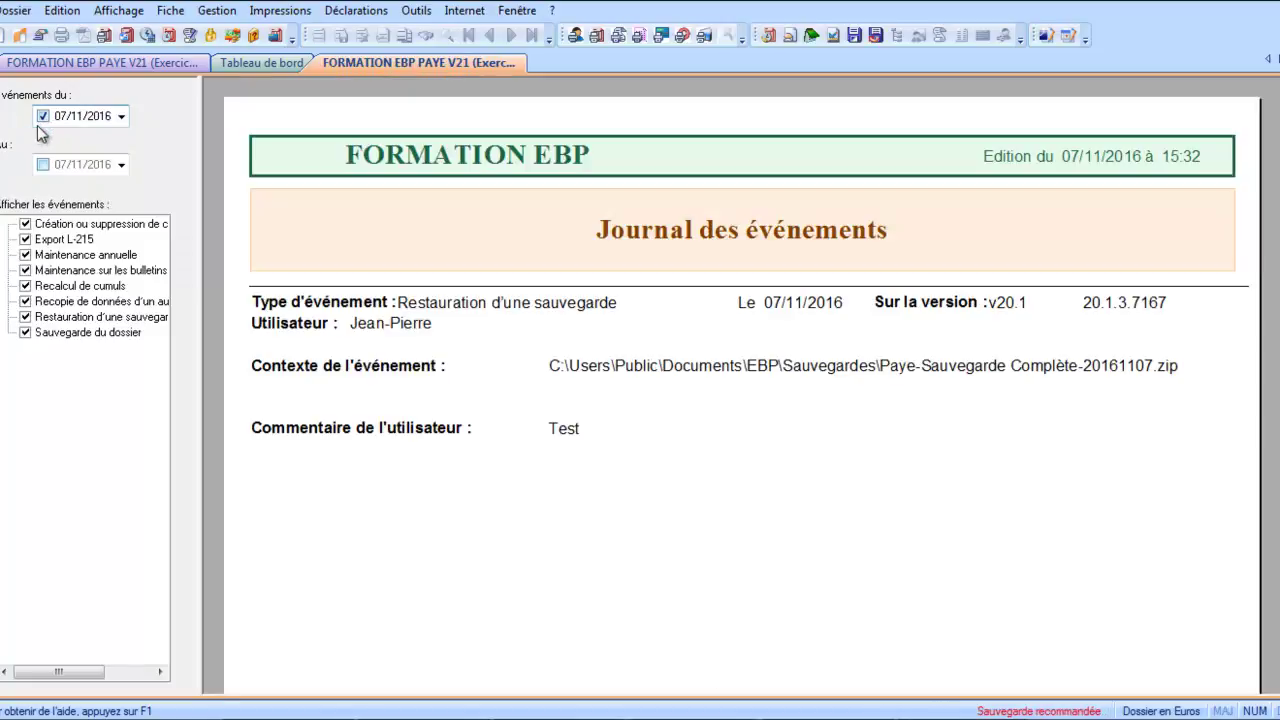
pyautogui.click(121, 116)
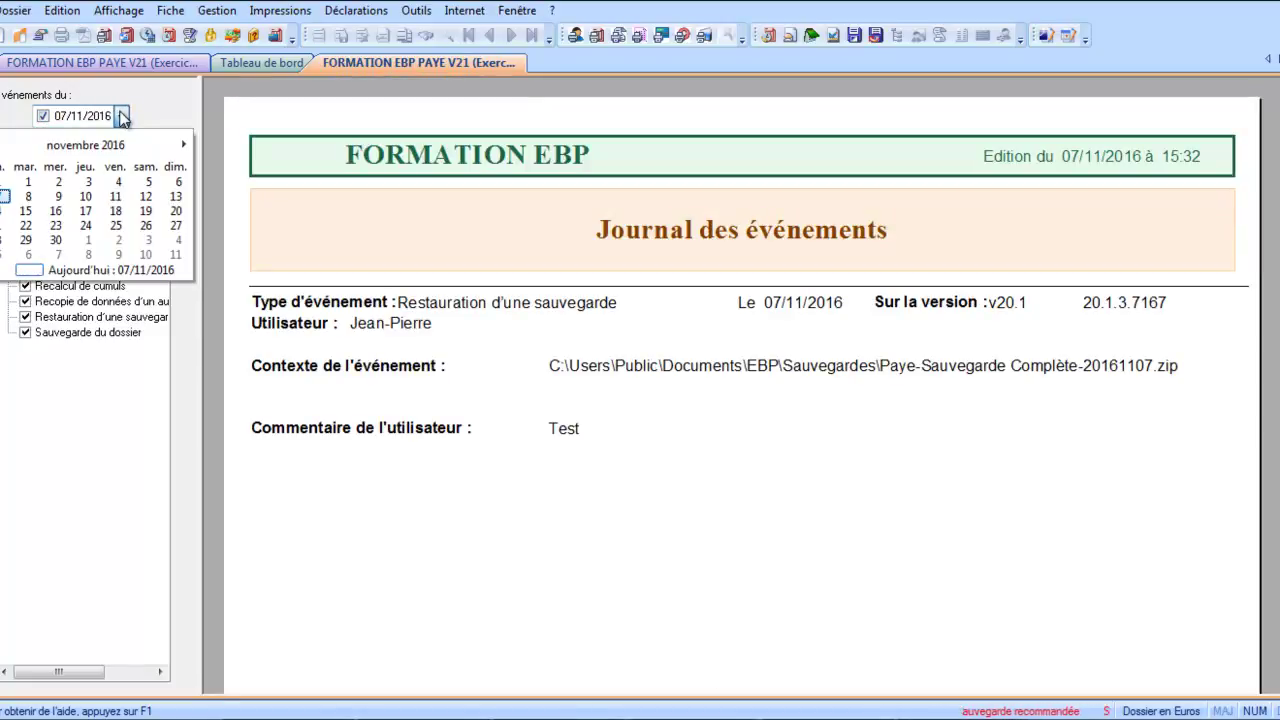
pyautogui.click(72, 146)
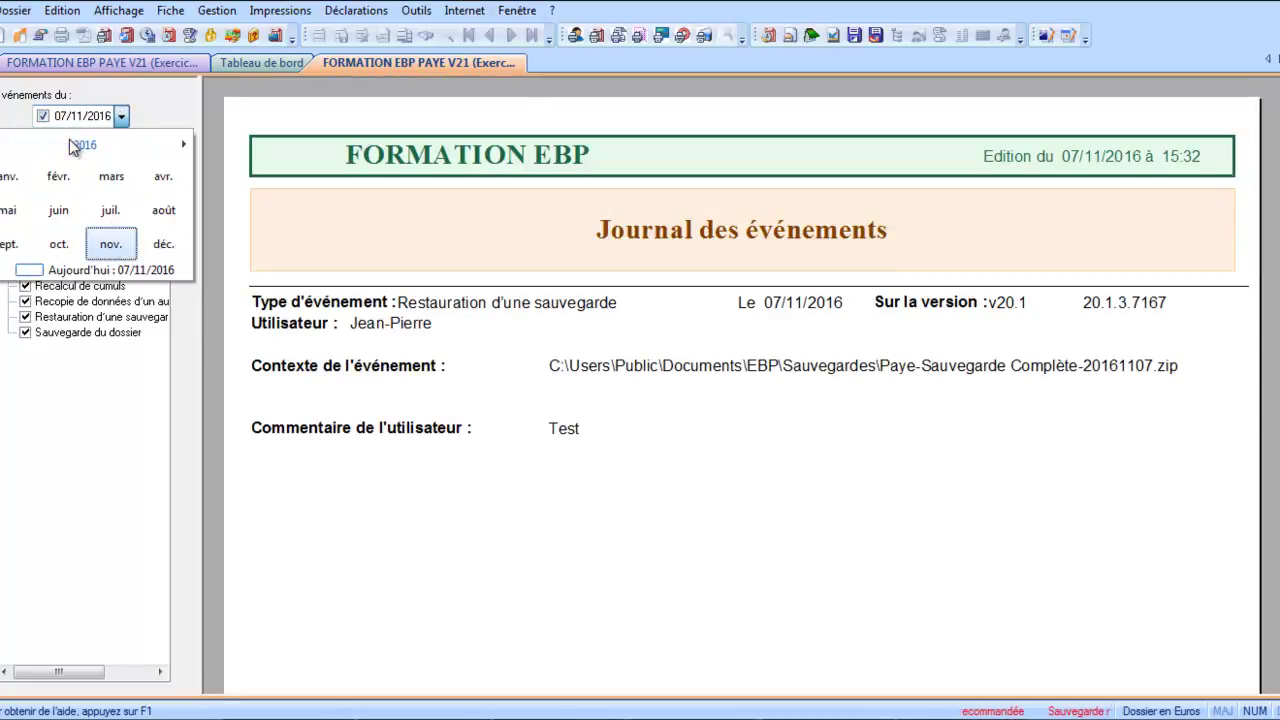
pyautogui.click(4, 147)
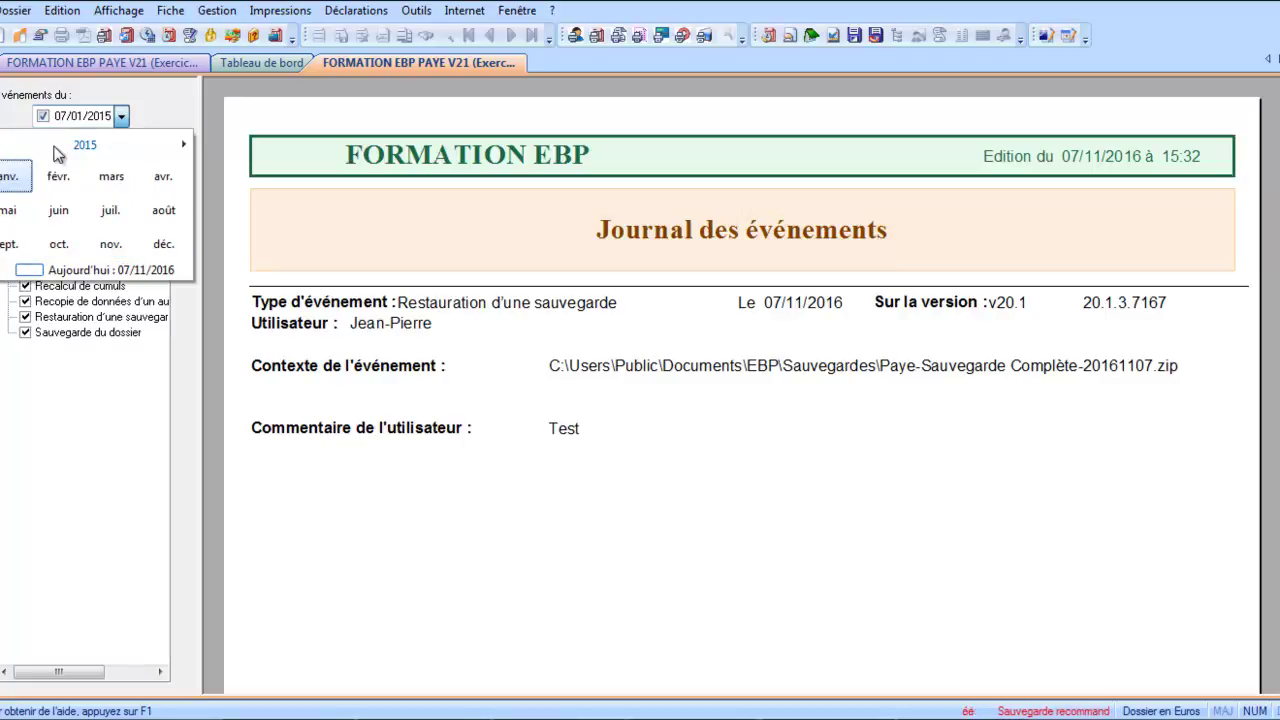
pyautogui.click(88, 148)
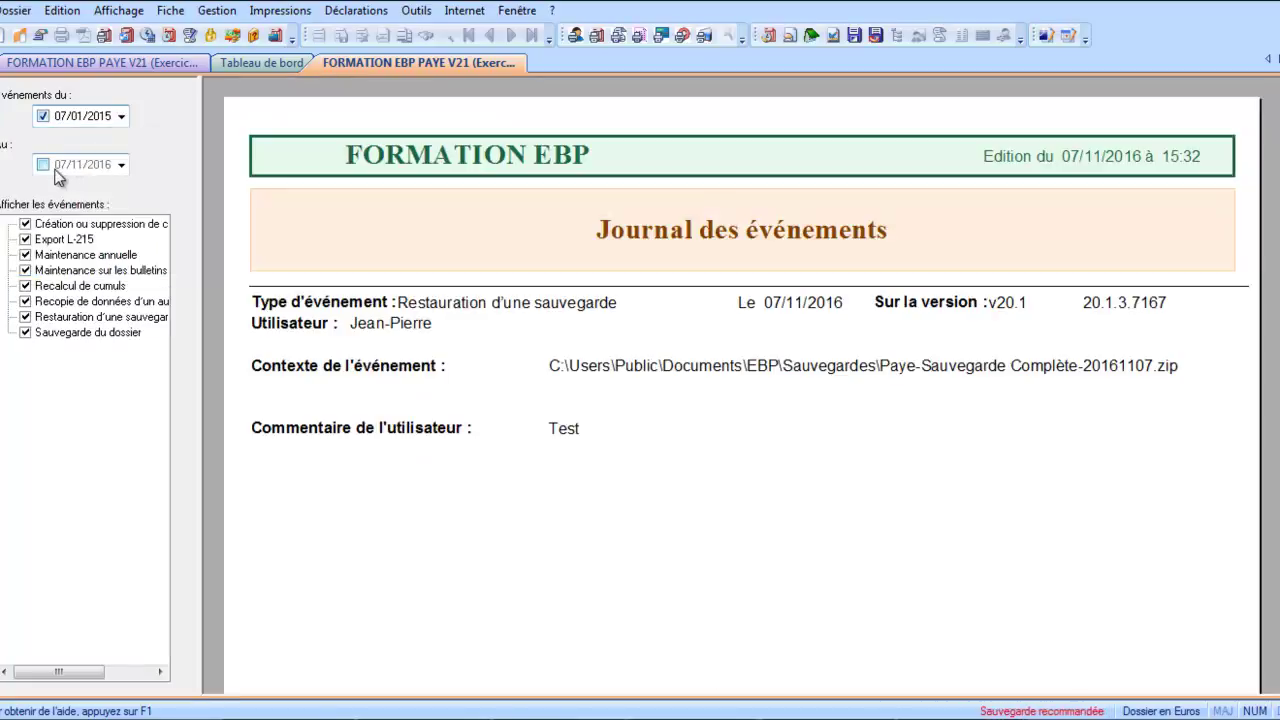
pyautogui.click(43, 165)
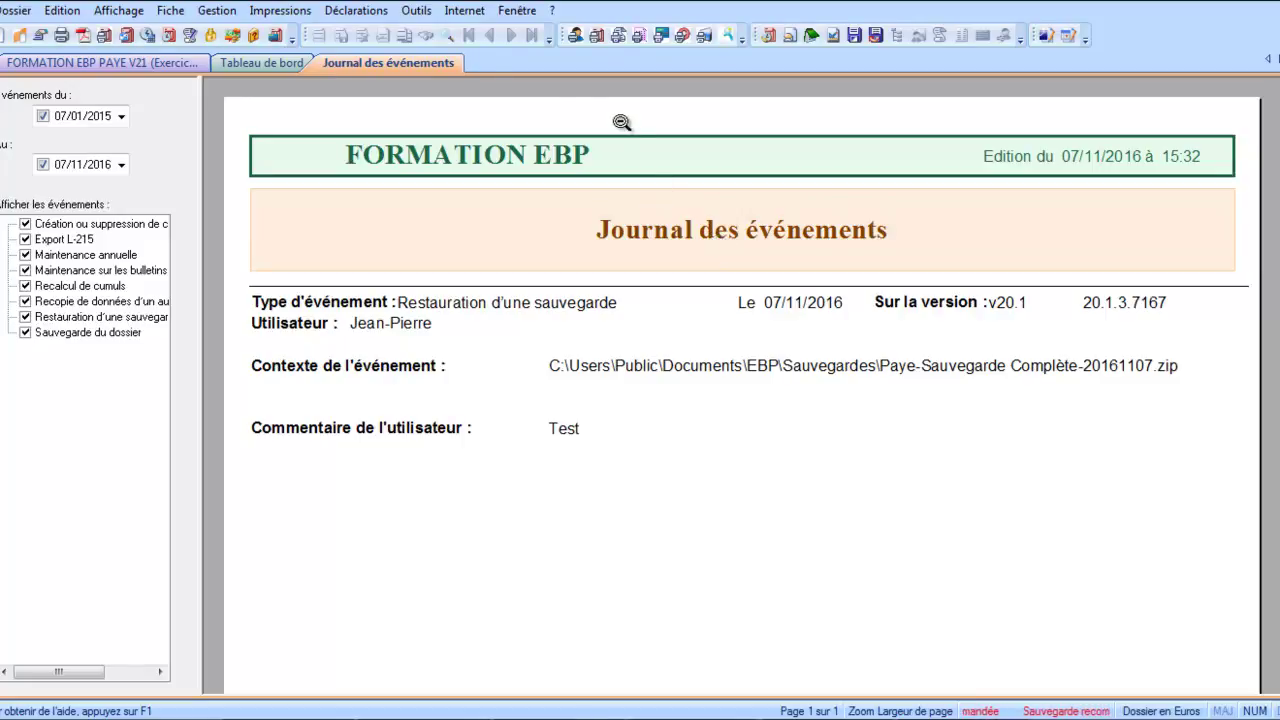
# Step: Archive the payroll data in CSV format to the proposed file in the EBP Archives folder
pyautogui.click(420, 12)
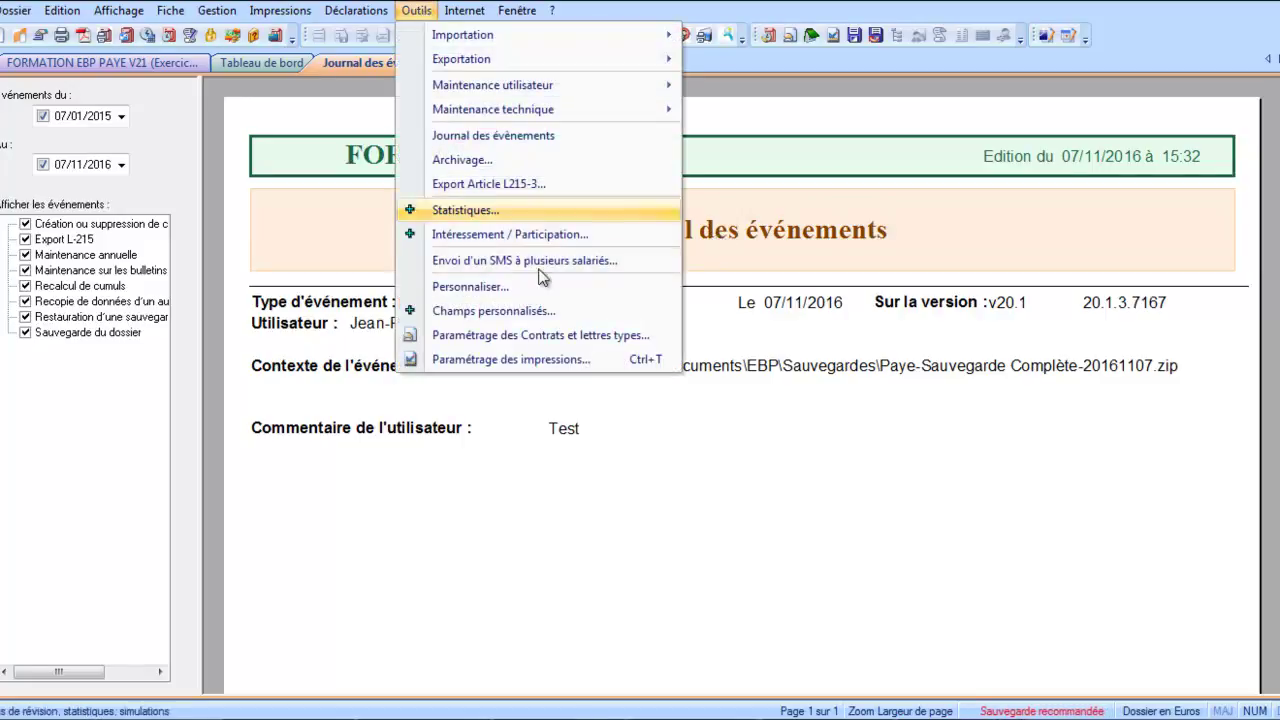
pyautogui.click(519, 158)
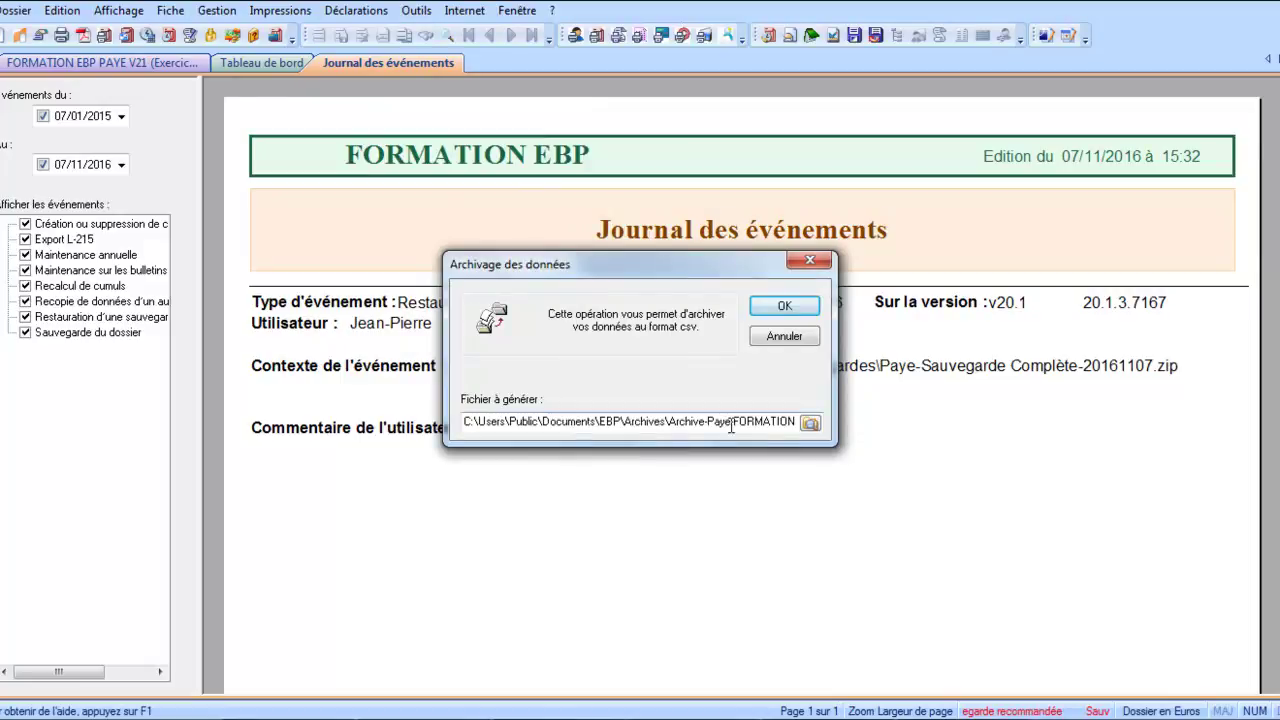
pyautogui.moveTo(695, 266); pyautogui.dragTo(810, 263)
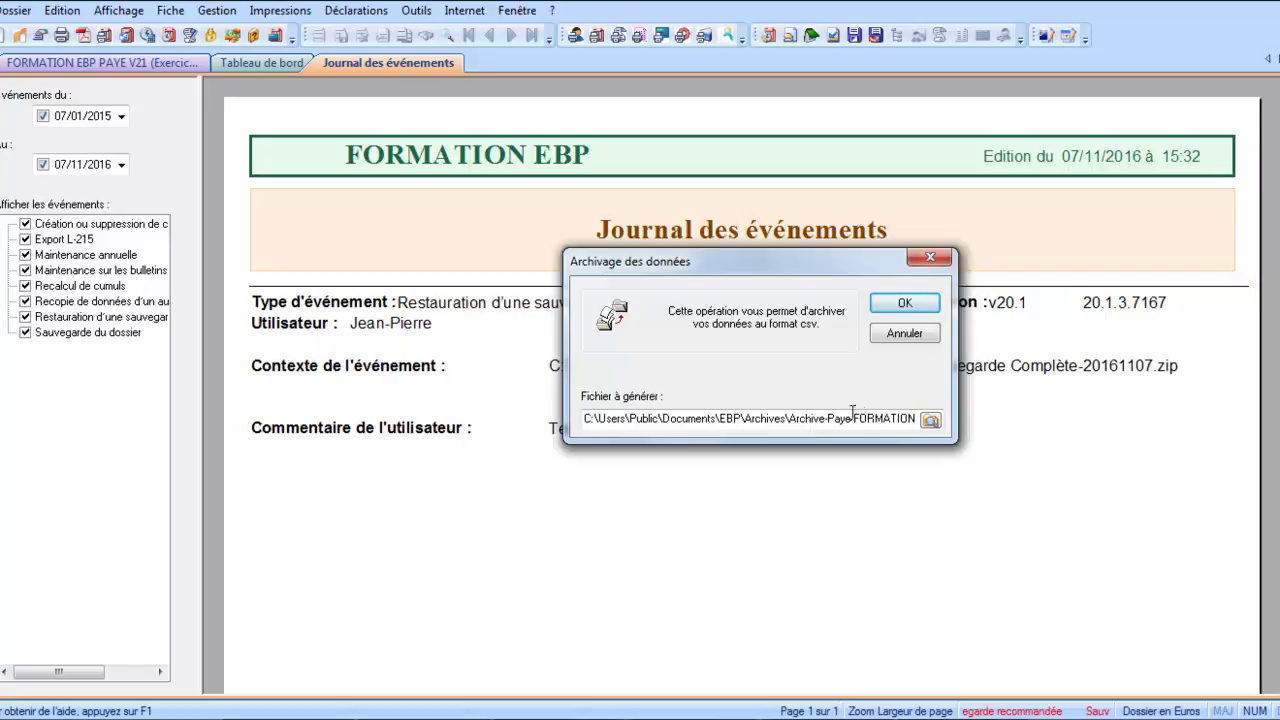
pyautogui.click(930, 421)
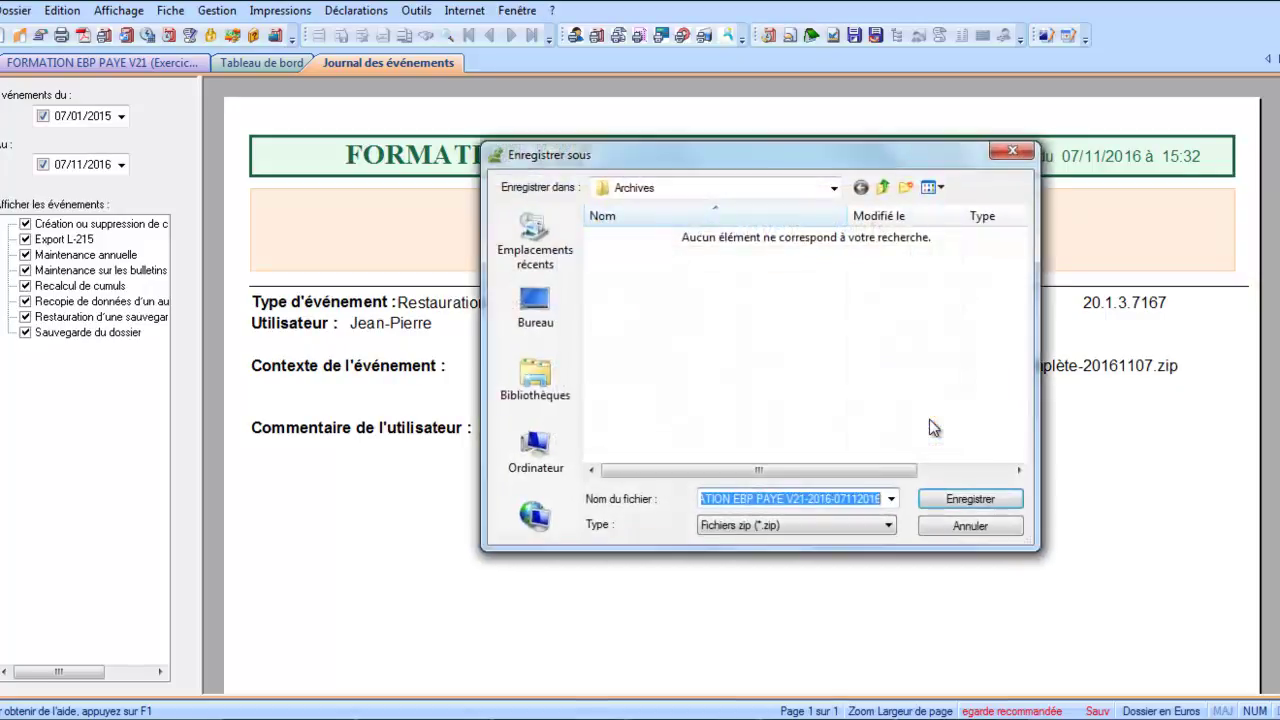
pyautogui.click(1006, 533)
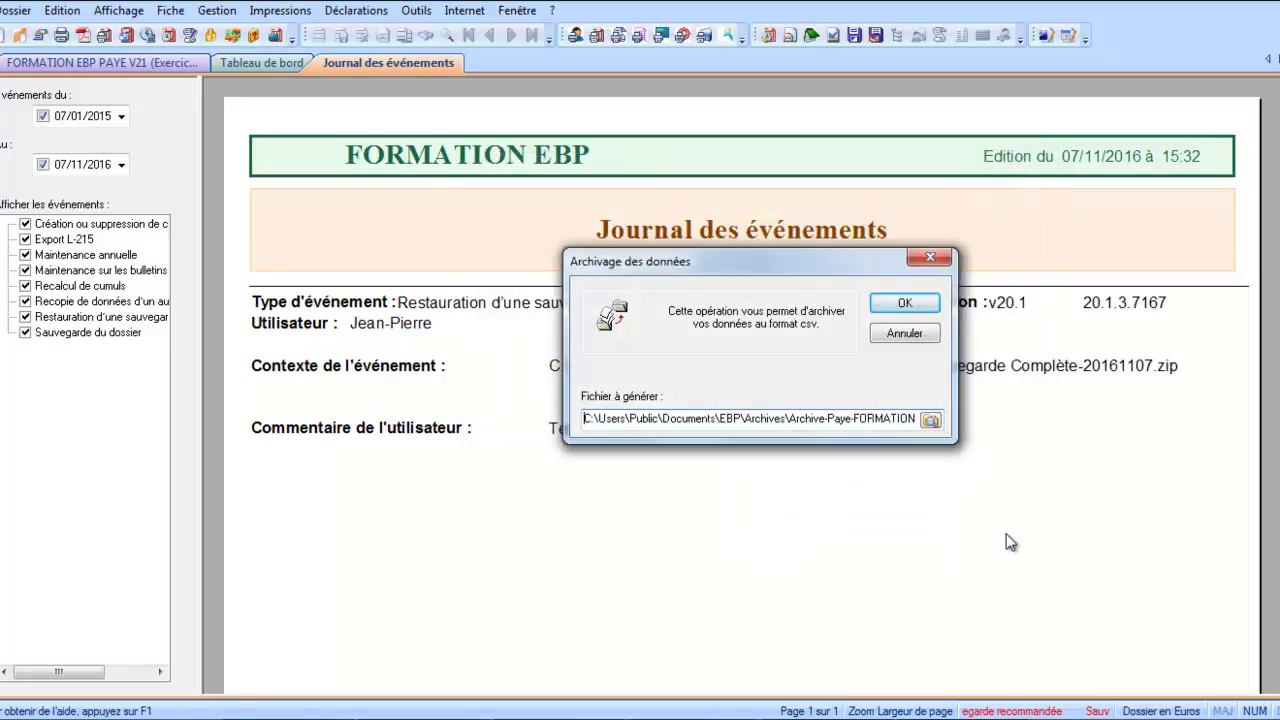
pyautogui.click(911, 306)
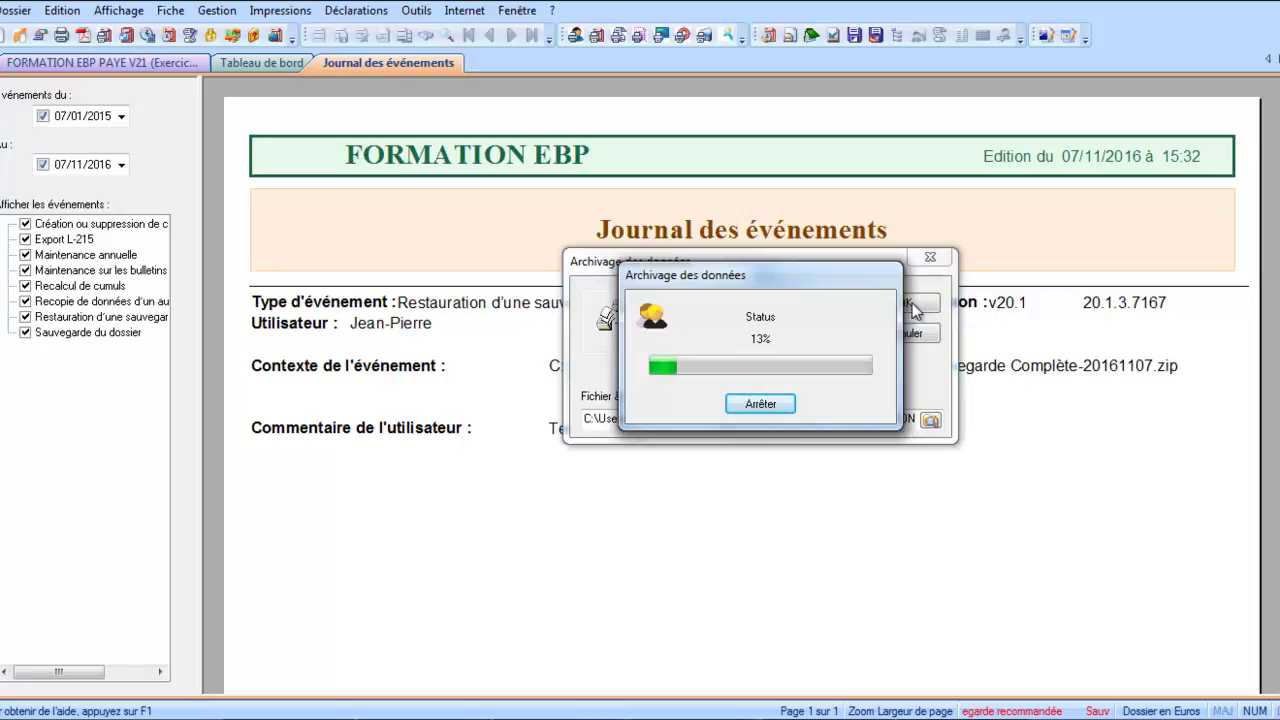
pyautogui.click(894, 397)
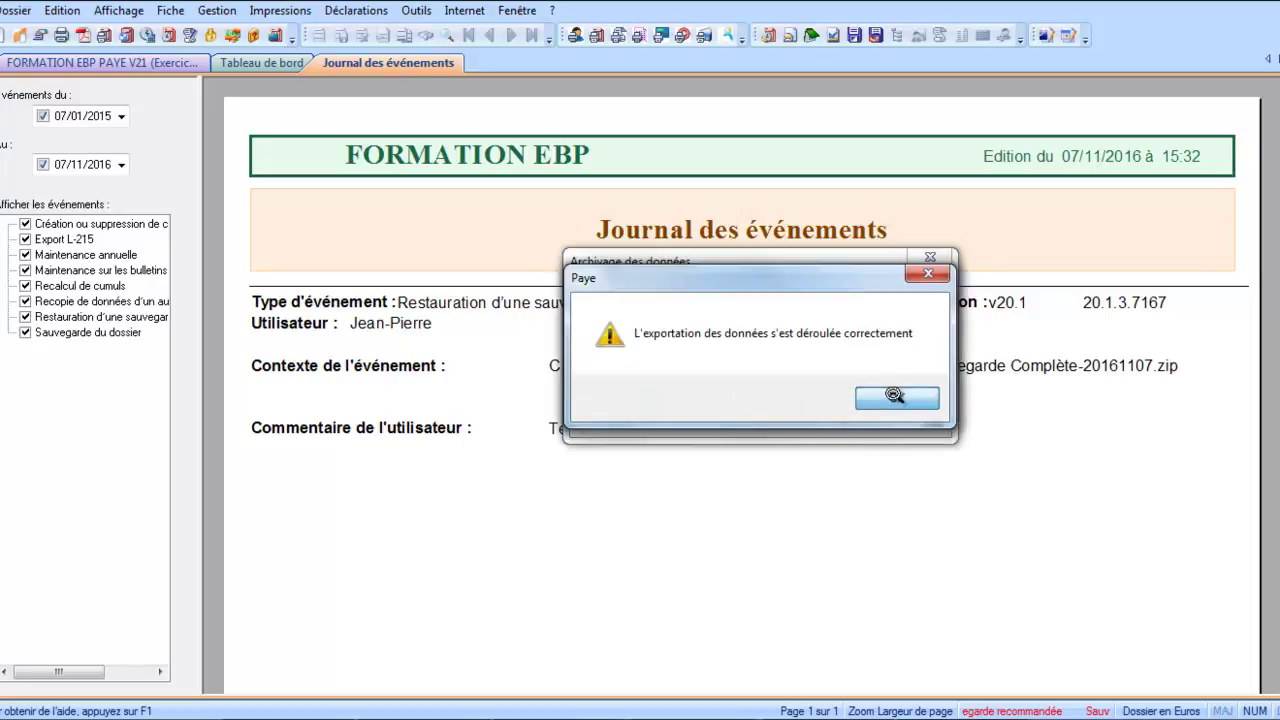